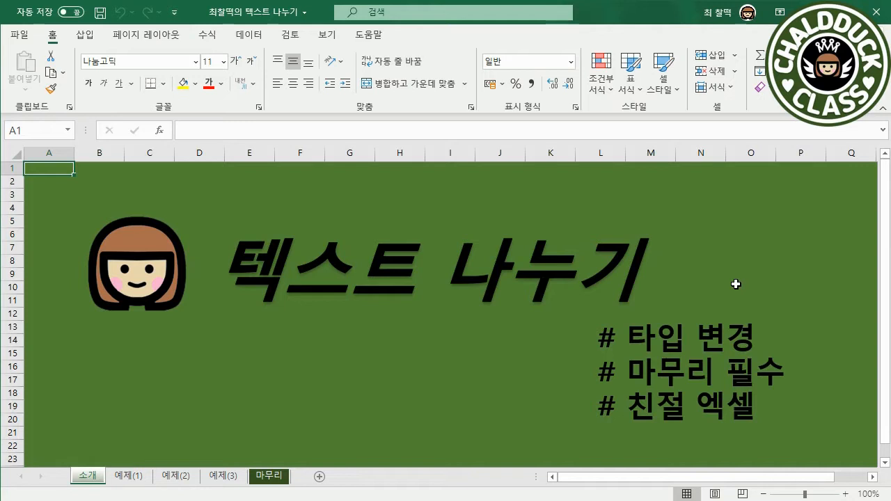
Copy all the text of the Notepad file 로그 데이터 into cell A1 of the 예제(1) sheet in Excel
key(ctrl+Page_Down)
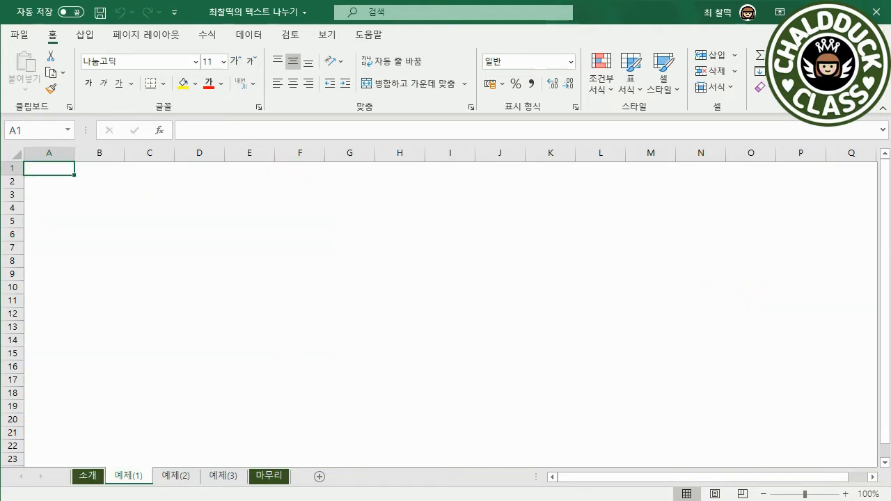
key(alt+Tab)
drag(380, 343, 558, 207)
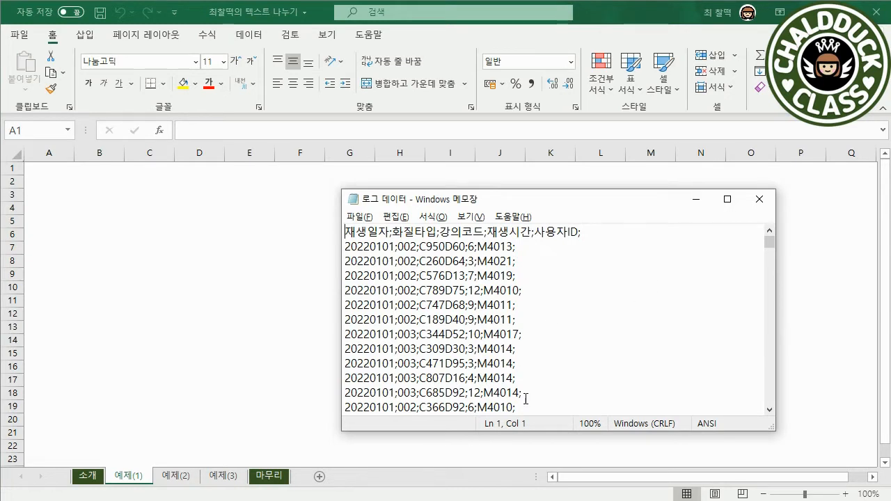
click(532, 302)
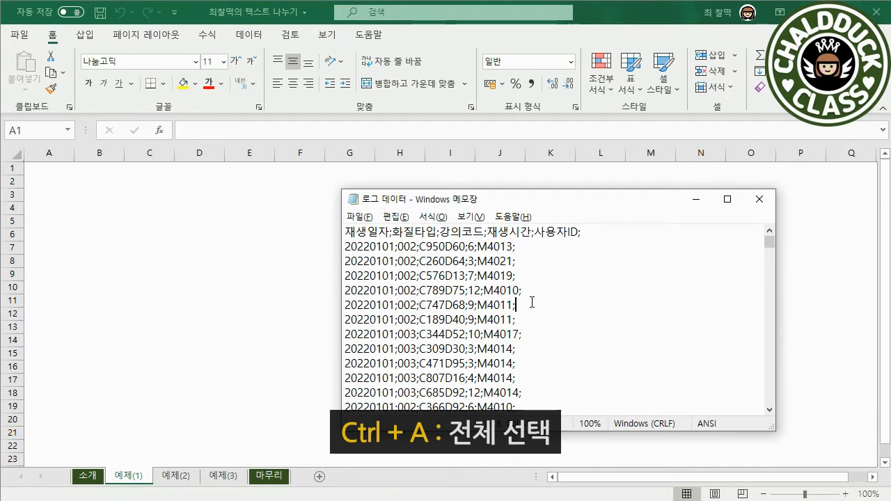
key(ctrl+a)
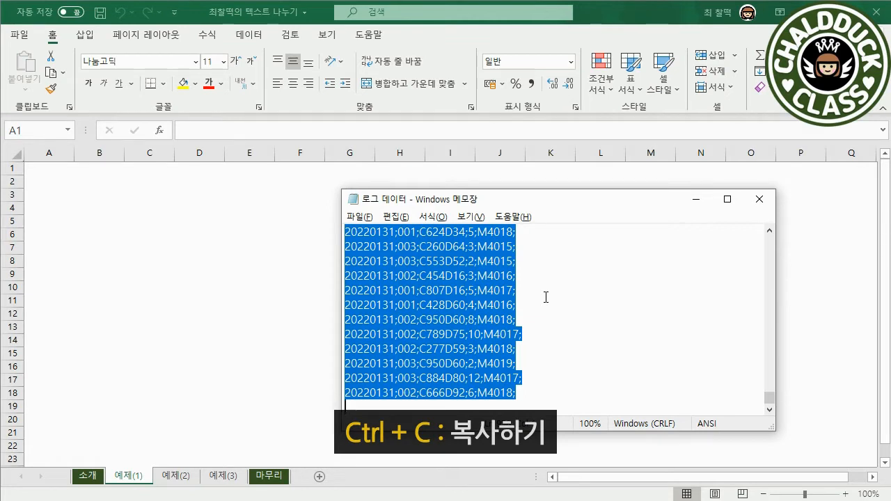
click(77, 188)
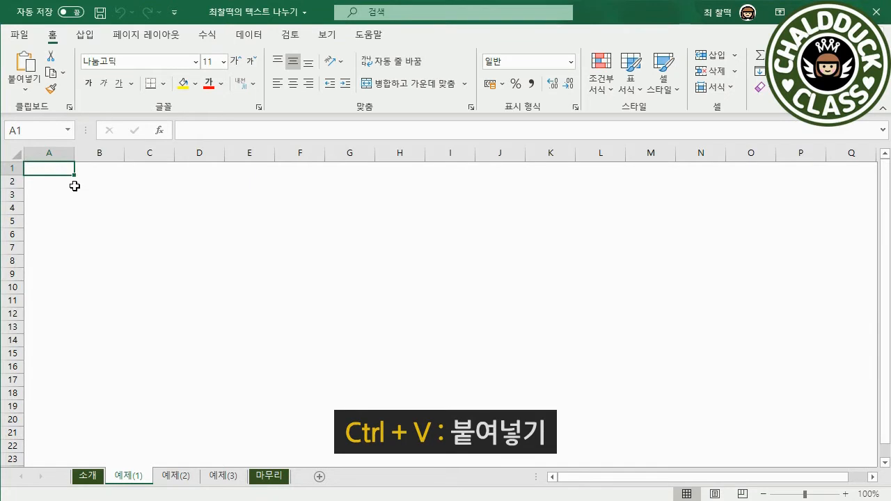
key(ctrl+v)
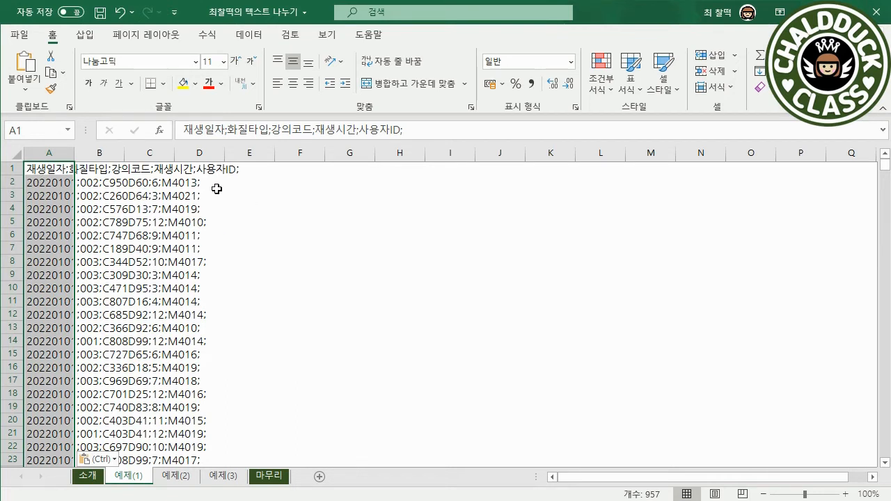
Start Text to Columns on column A as delimited data, with the semicolon as the only delimiter
click(64, 172)
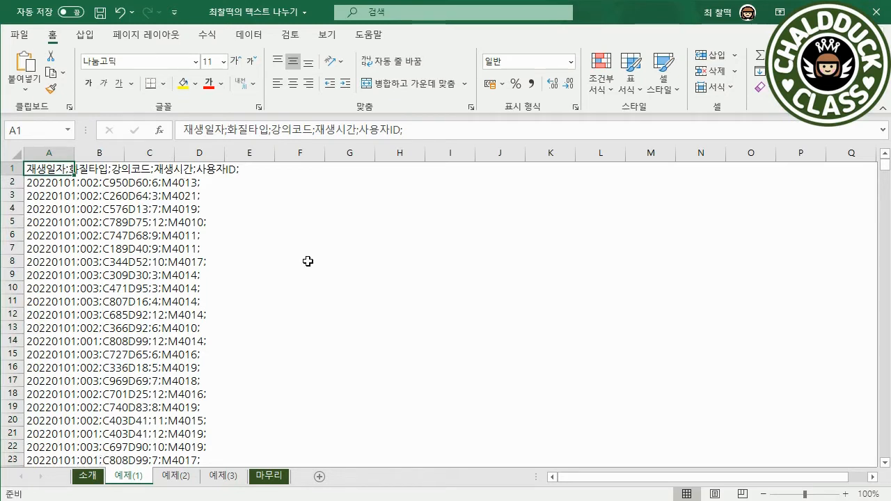
click(58, 155)
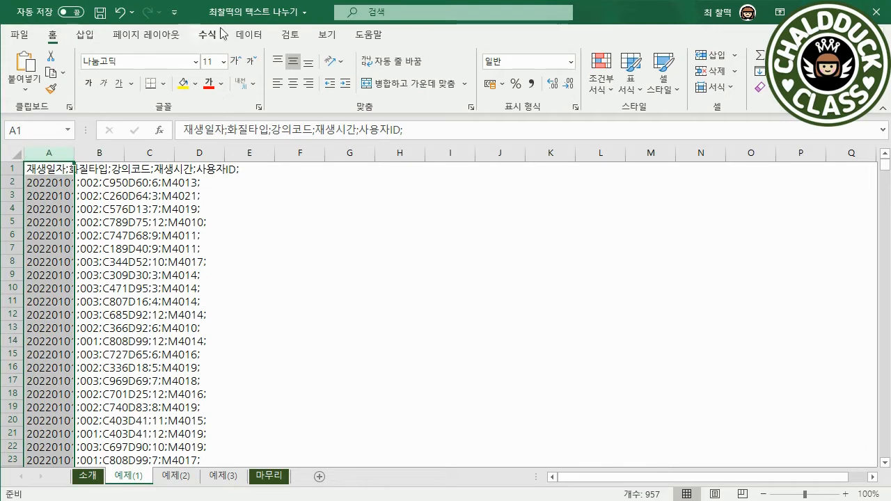
click(246, 36)
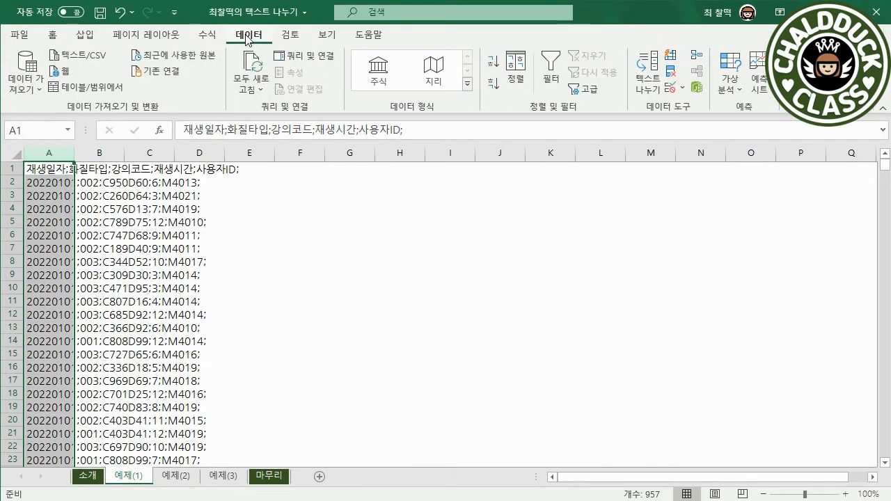
click(649, 82)
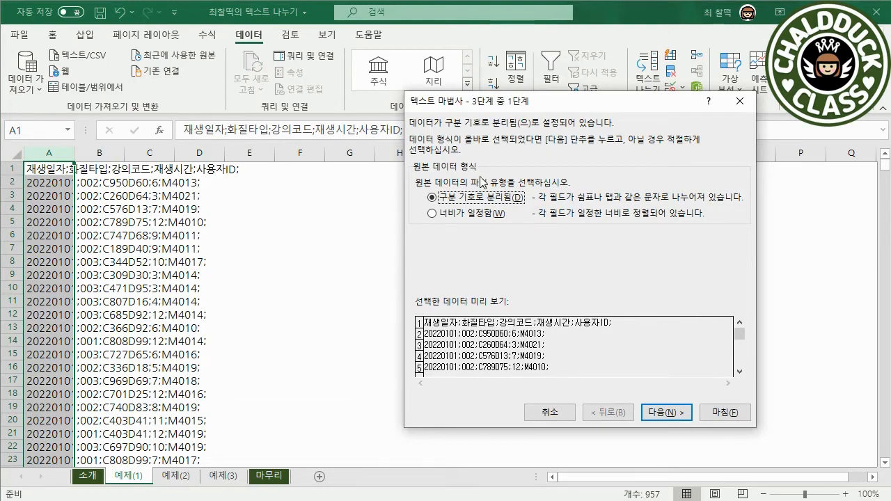
click(648, 417)
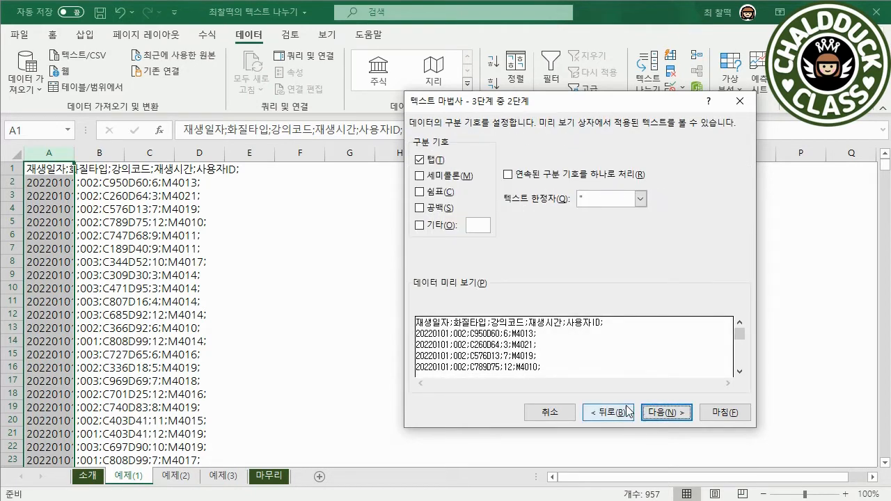
click(426, 179)
click(420, 159)
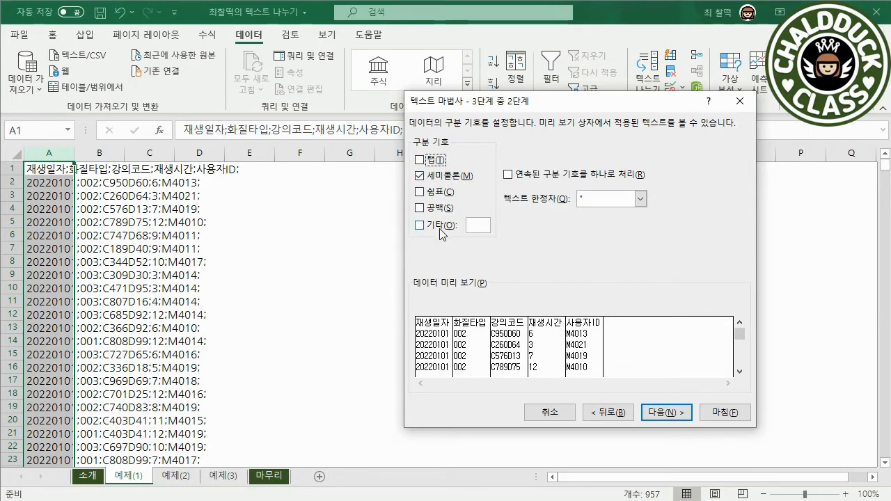
Try "^" as an additional custom delimiter and clear that option again
click(473, 225)
text(^)
click(419, 225)
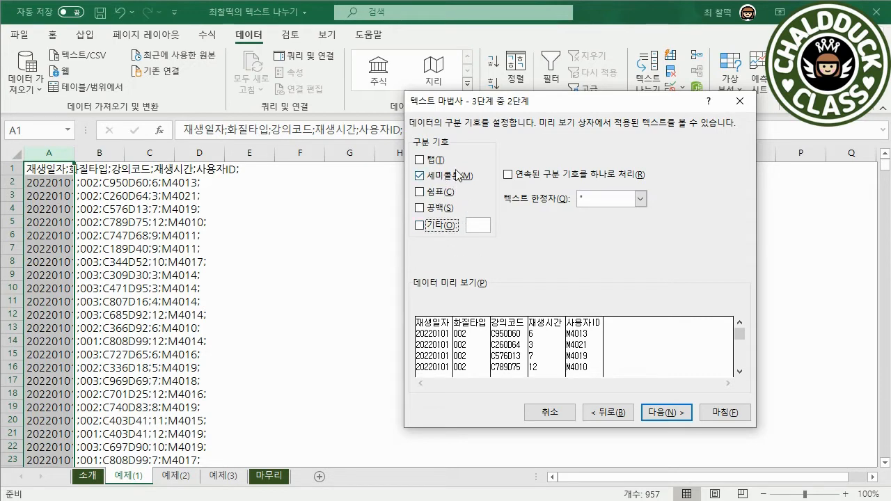
Finish the split with every column in General format, and autofit the width of the 재생일자 column
click(649, 412)
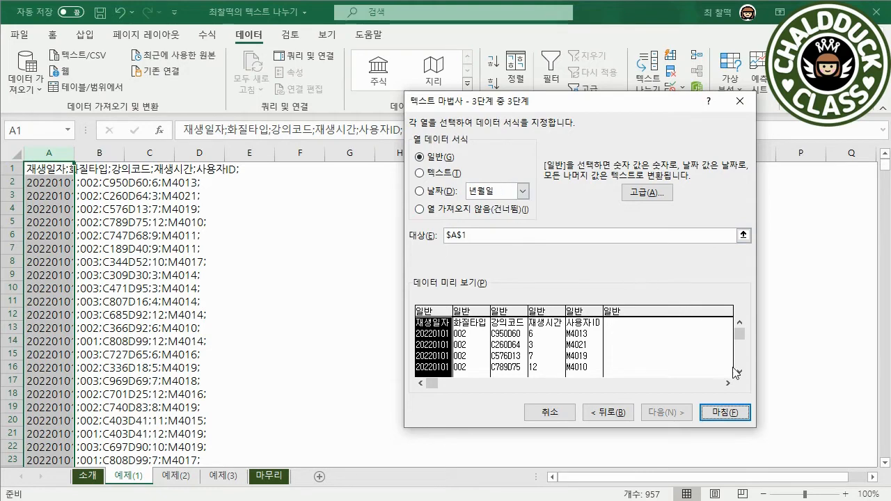
click(722, 414)
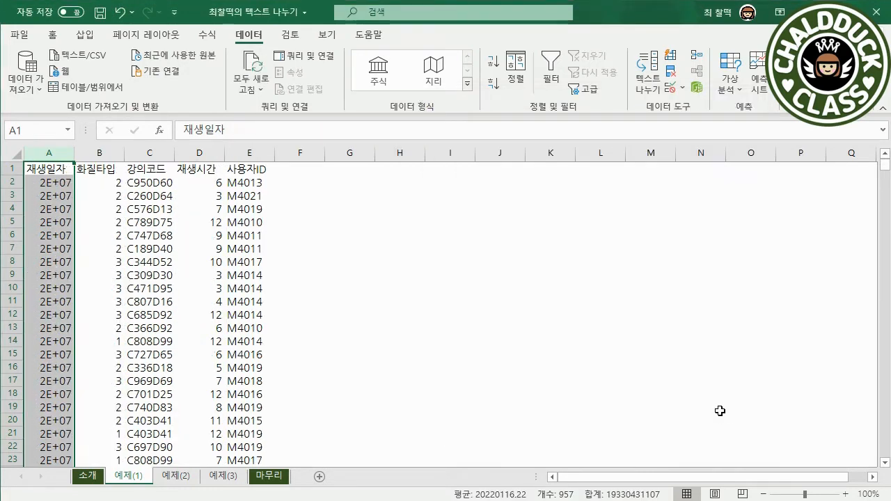
double_click(75, 153)
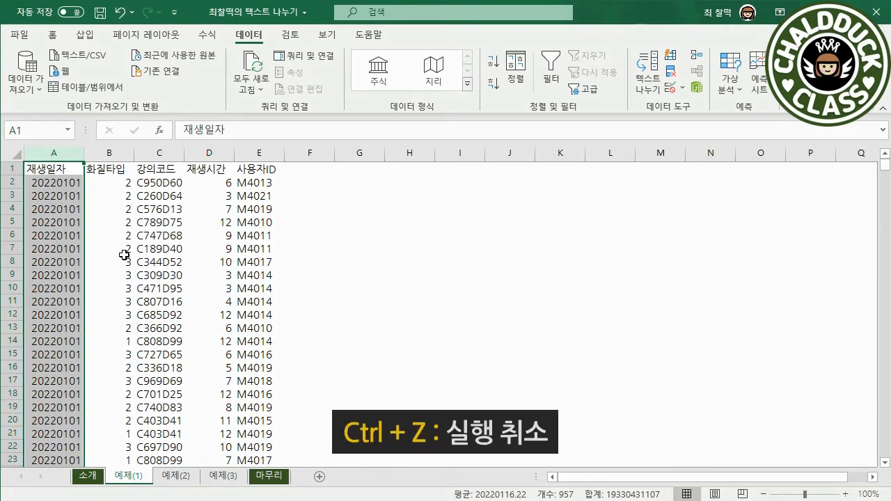
Undo the column width change and the text split
key(ctrl+z)
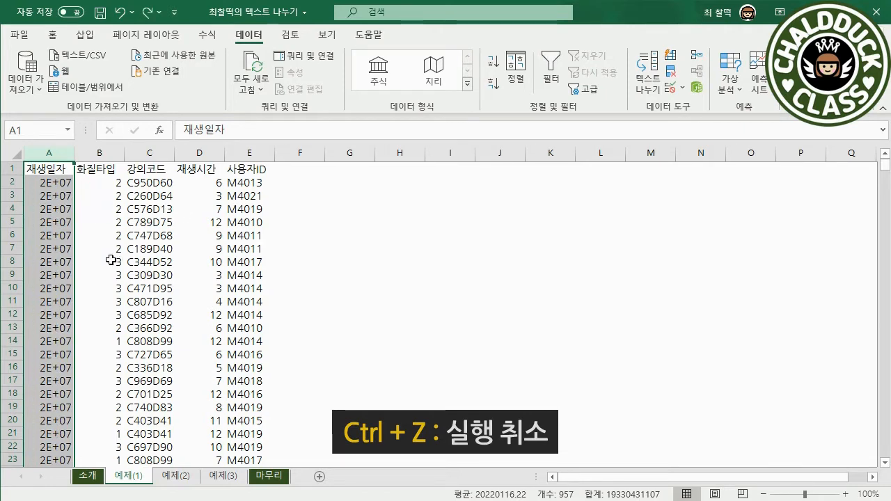
key(ctrl+z)
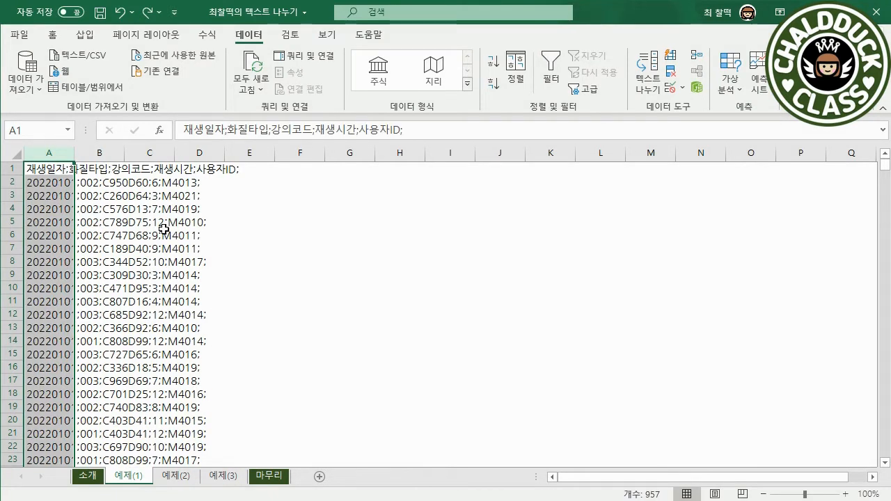
Split column A at the semicolons with the 화질타입 column formatted as Text, and autofit the 재생일자 column
click(38, 154)
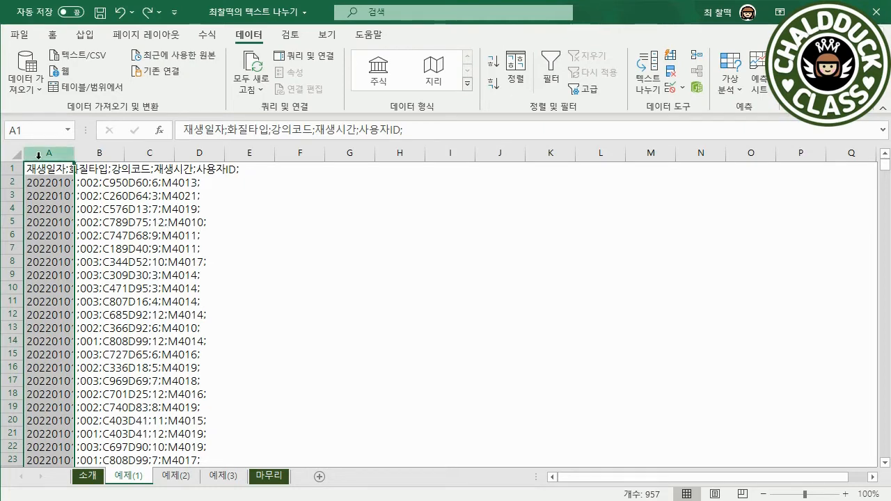
click(653, 86)
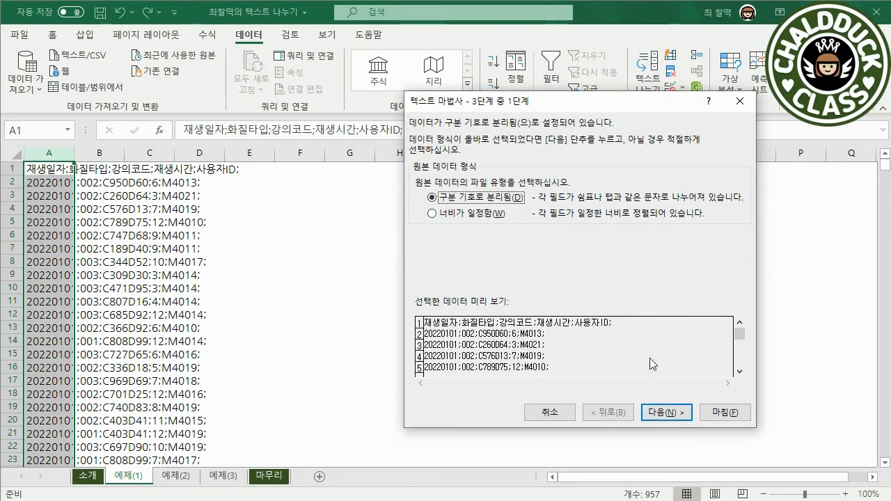
click(680, 413)
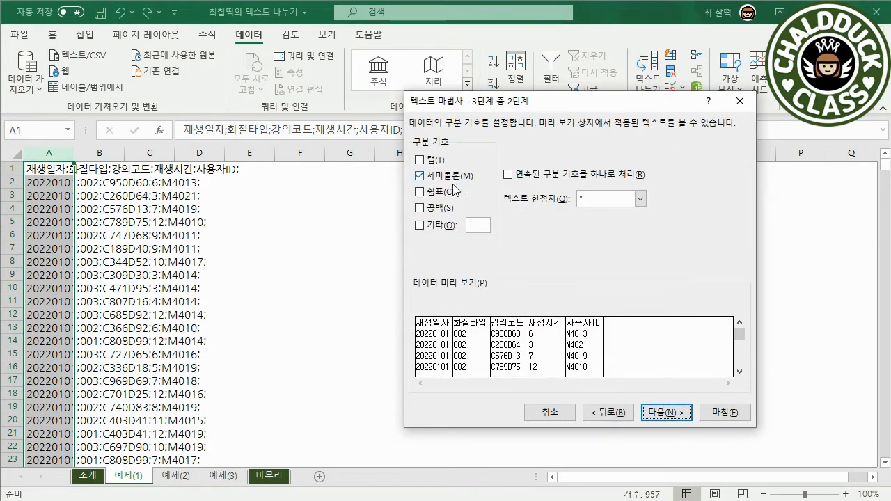
click(676, 403)
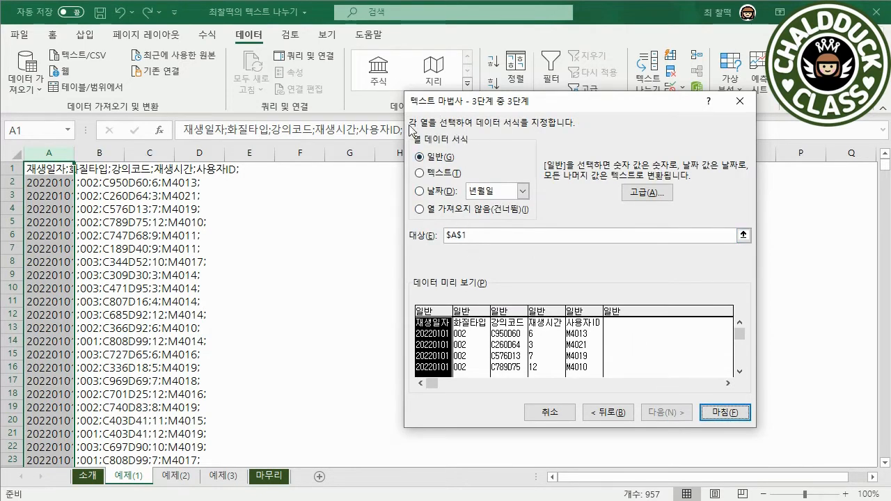
click(471, 331)
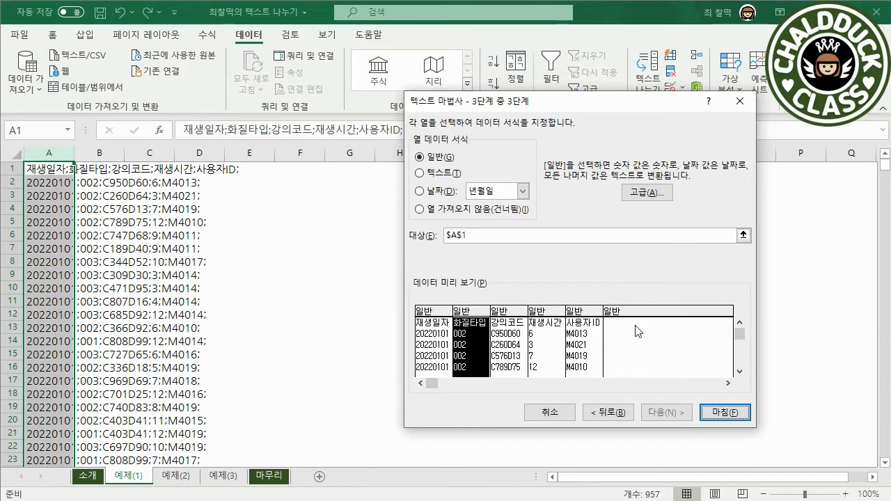
click(452, 179)
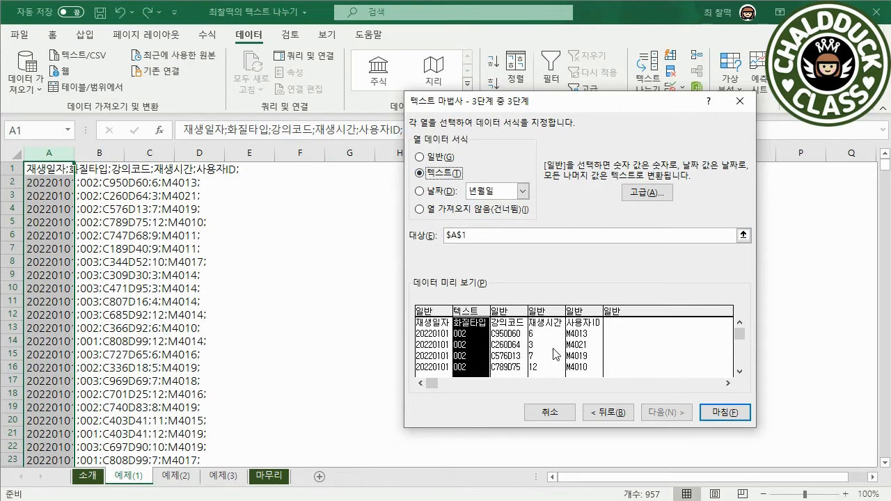
click(739, 413)
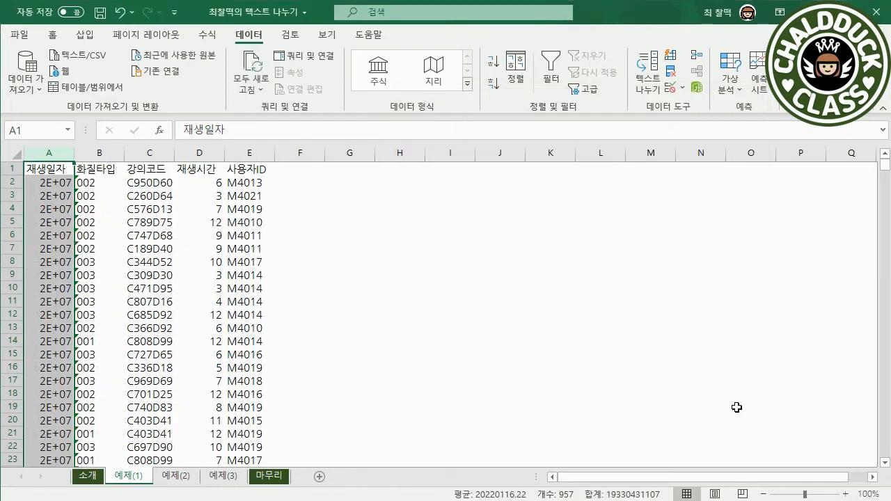
double_click(75, 152)
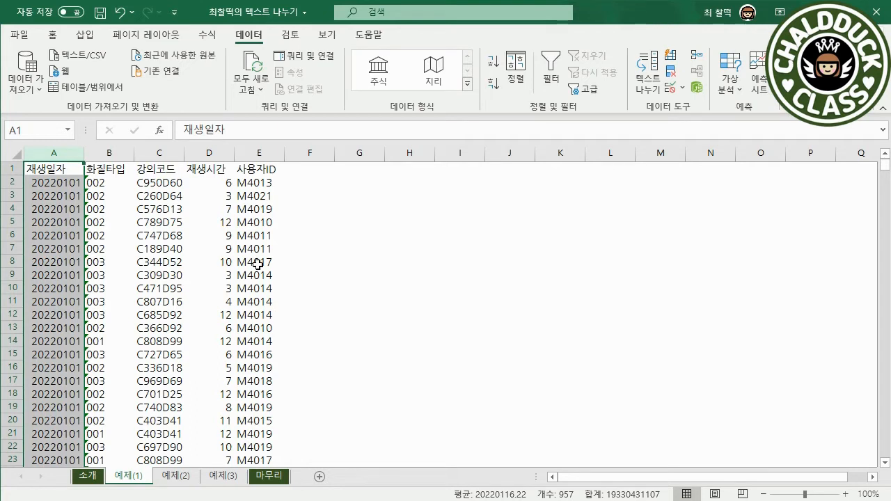
On the 예제(2) sheet, convert the 재생일자 column to dates in 년월일 order with Text to Columns
key(ctrl+Page_Down)
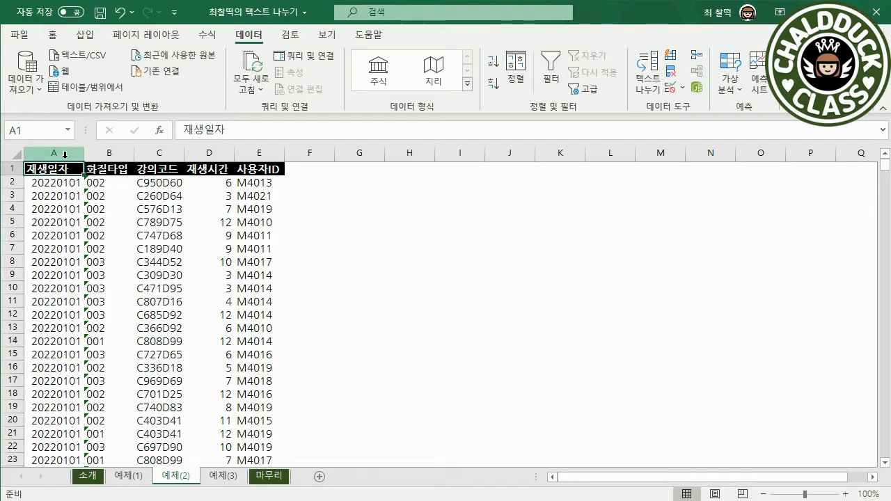
click(64, 155)
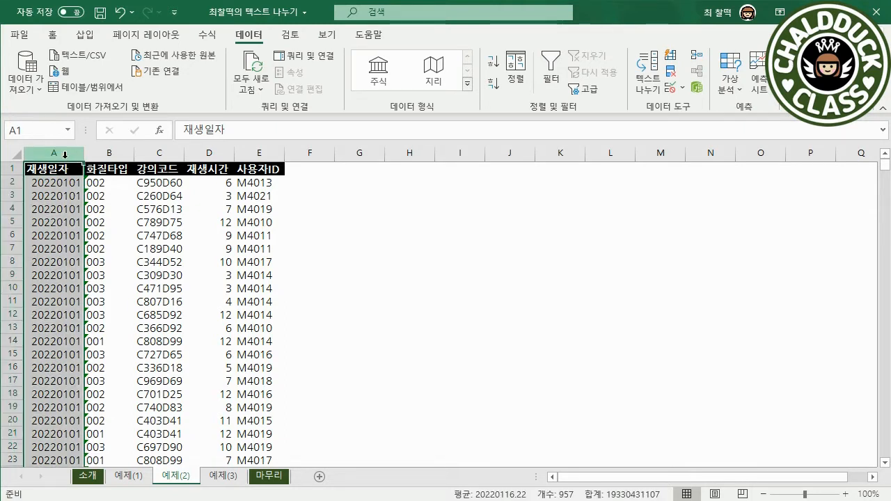
click(654, 87)
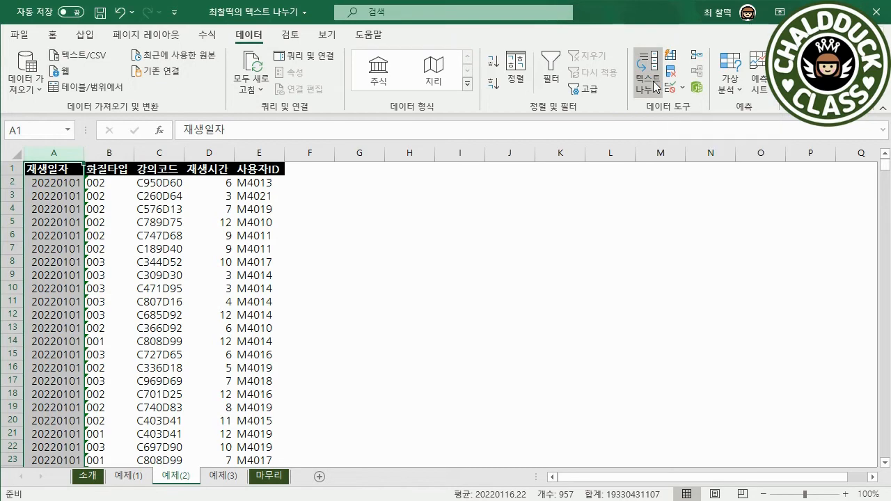
click(669, 411)
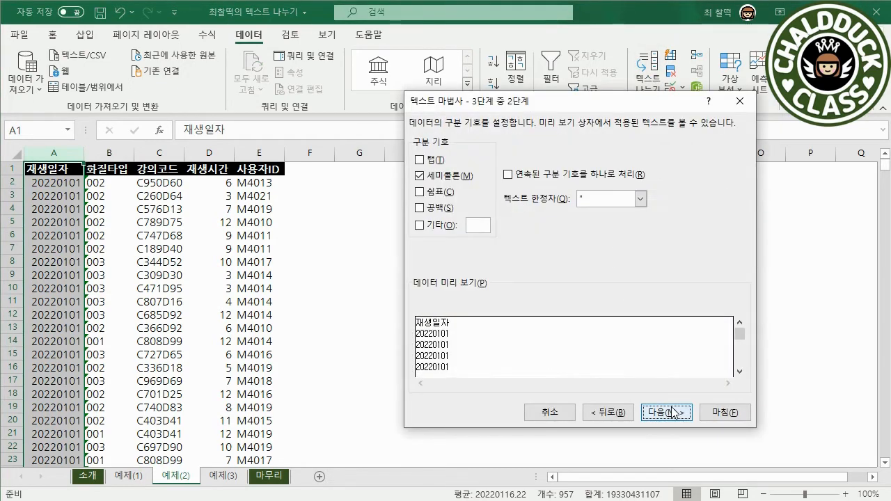
click(672, 412)
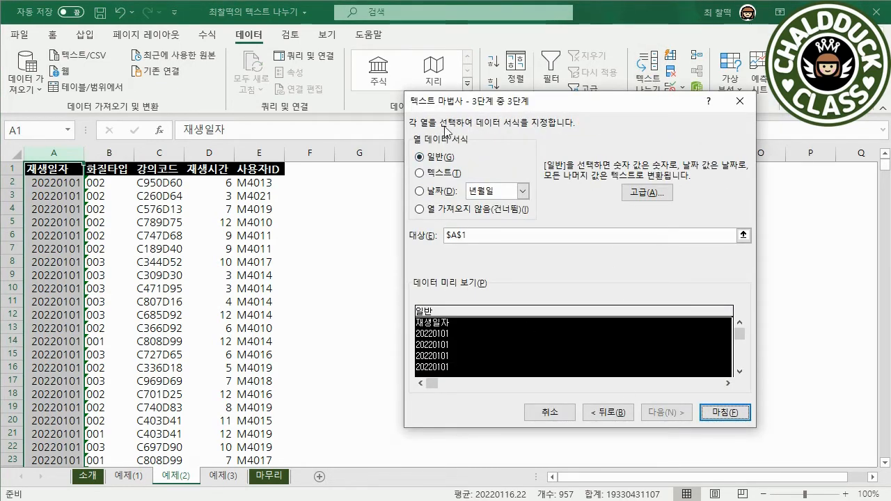
click(447, 192)
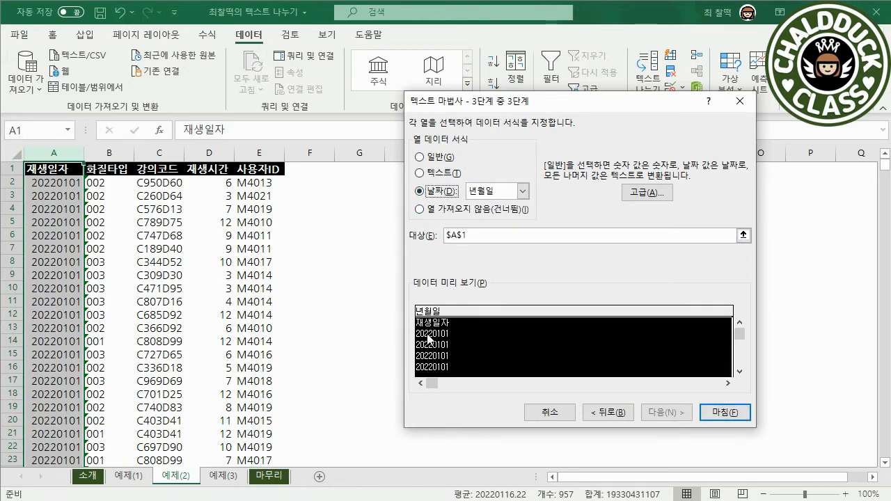
click(521, 197)
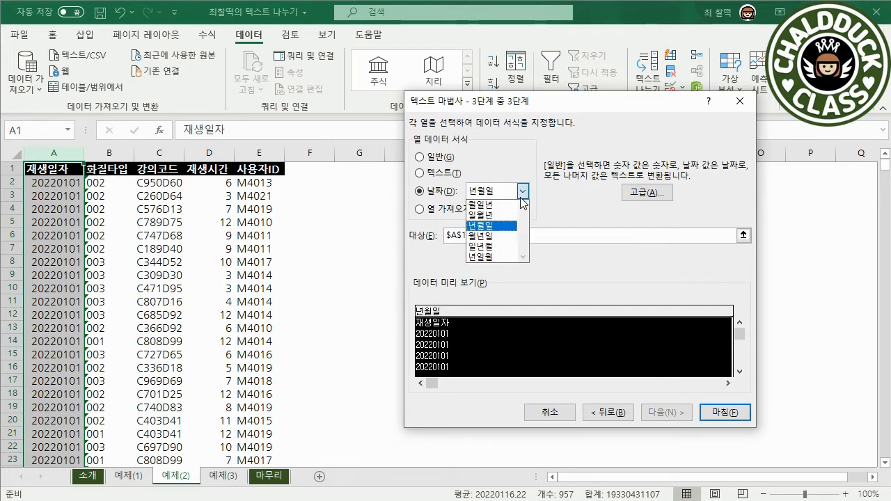
click(493, 226)
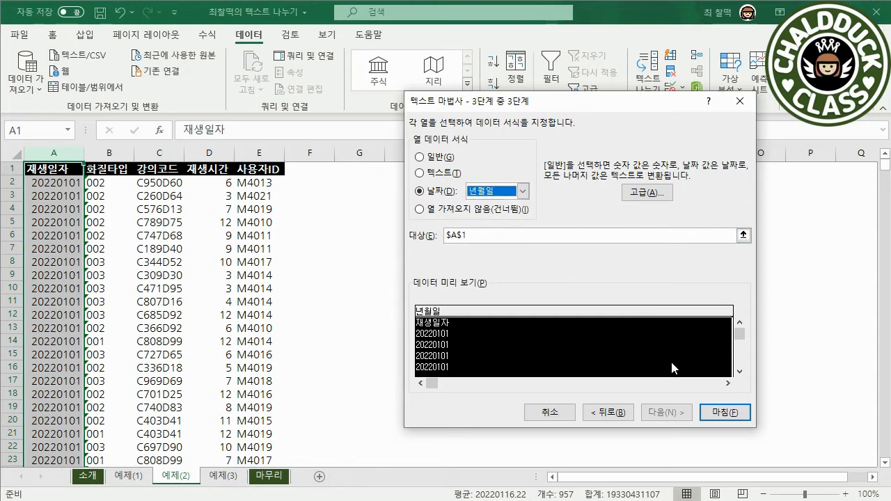
click(723, 412)
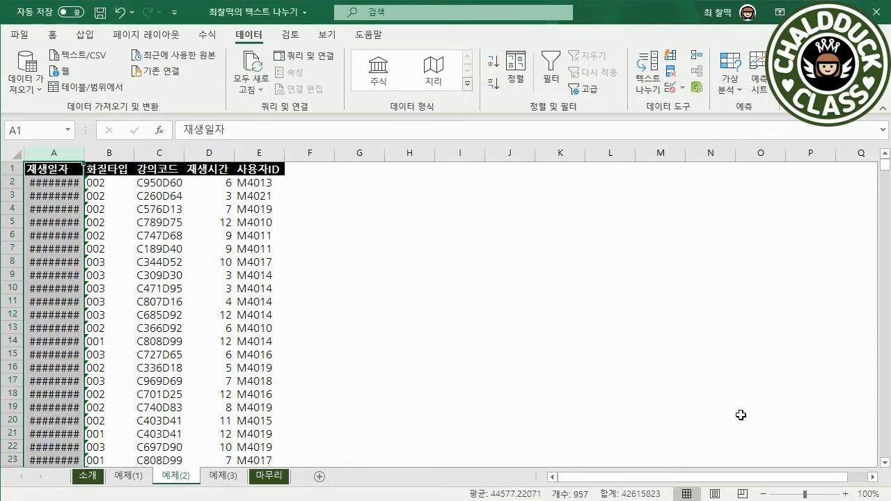
Autofit the 재생일자 column and convert the 재생시간 column to Text format with Text to Columns
double_click(85, 153)
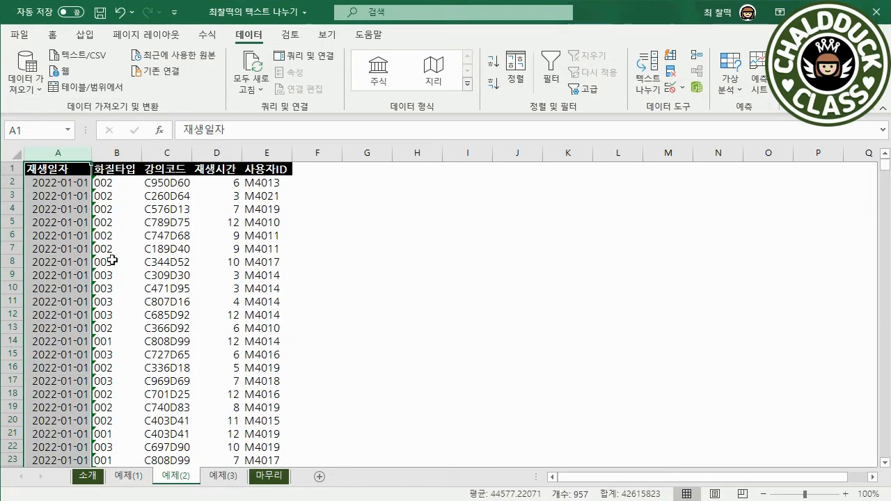
click(216, 153)
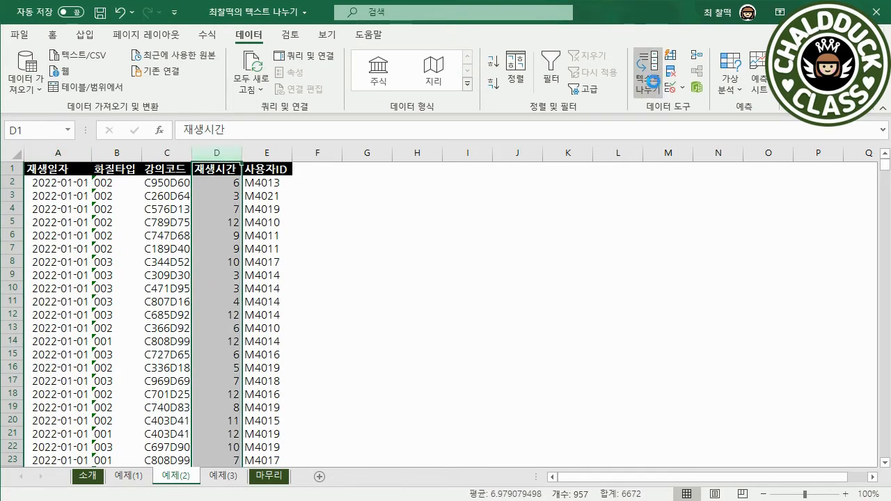
click(654, 86)
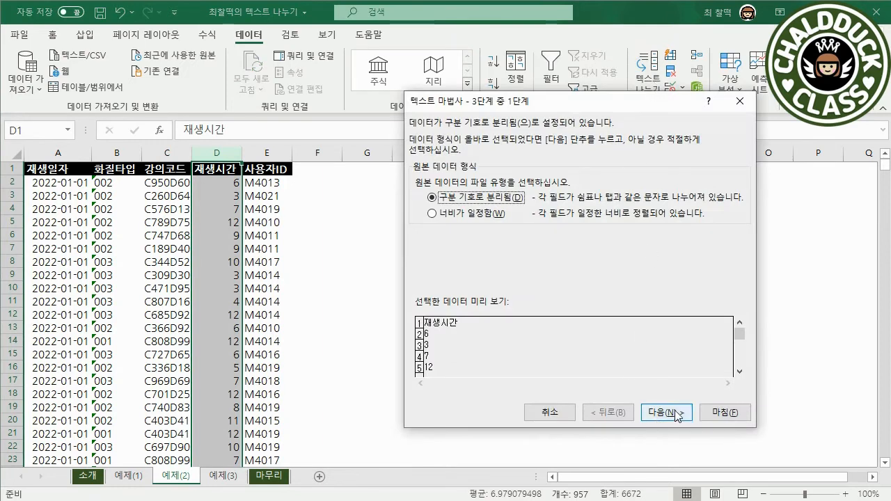
click(669, 413)
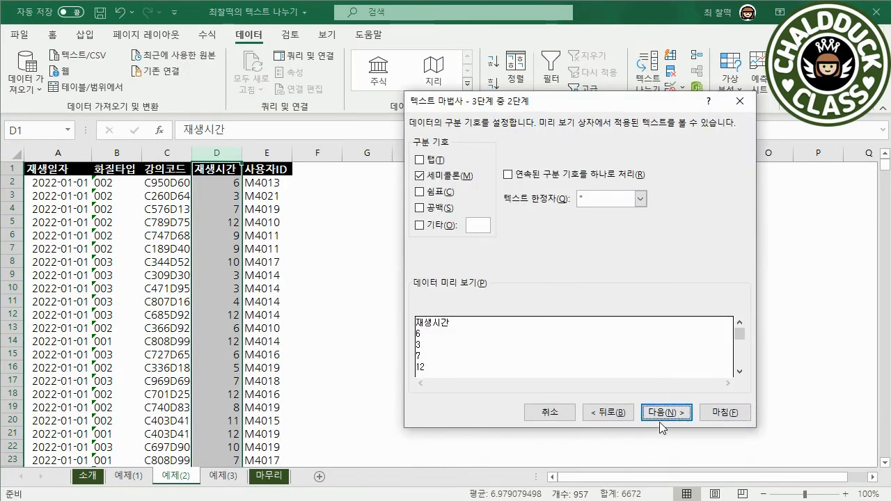
click(662, 415)
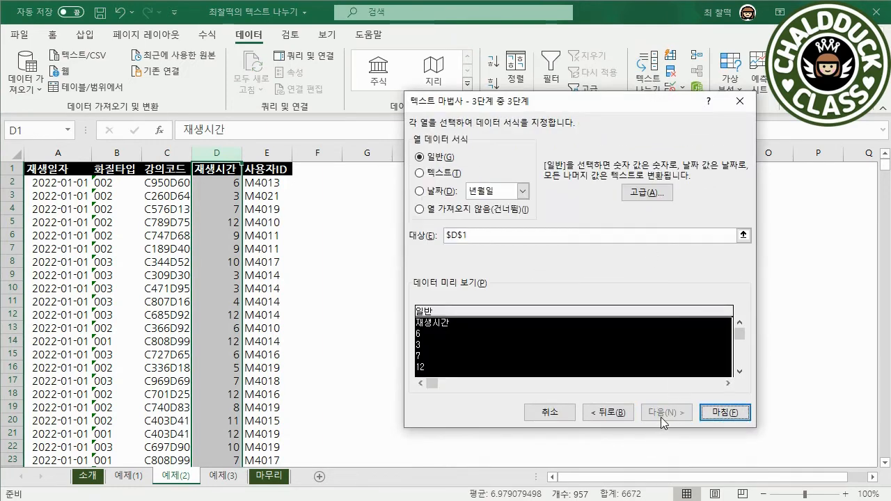
click(449, 173)
click(724, 412)
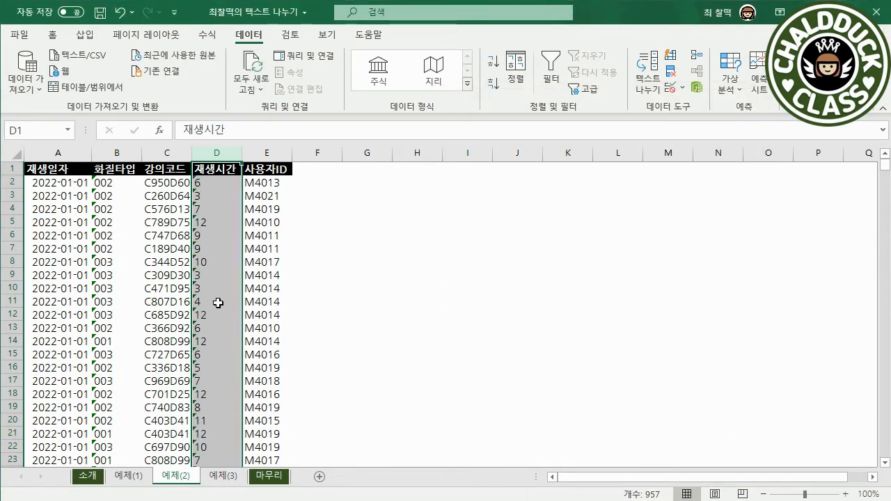
click(282, 168)
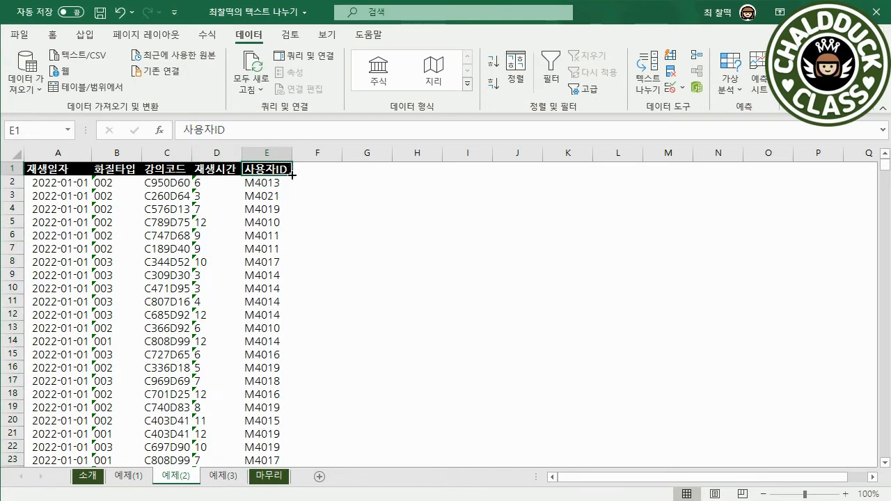
Copy all the text of the 강의 데이터 Notepad file and paste it into cell A1 of the 예제(3) sheet
key(ctrl+Page_Down)
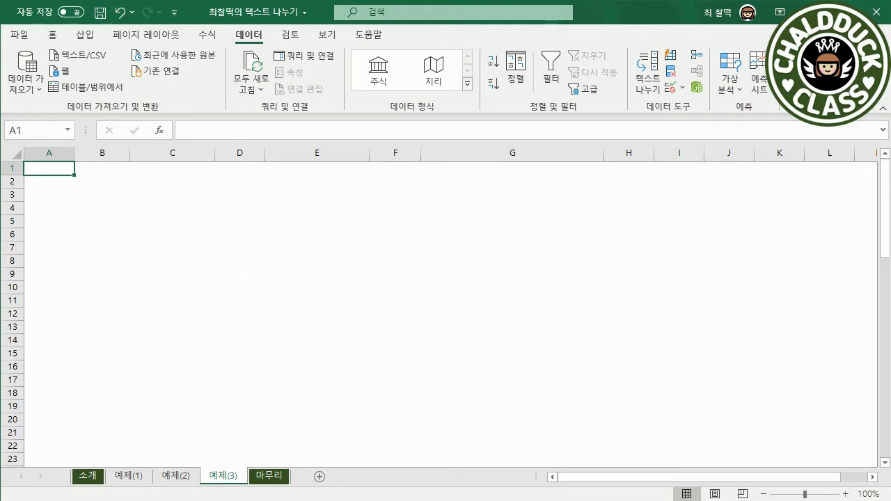
key(alt+Tab)
drag(531, 247, 544, 208)
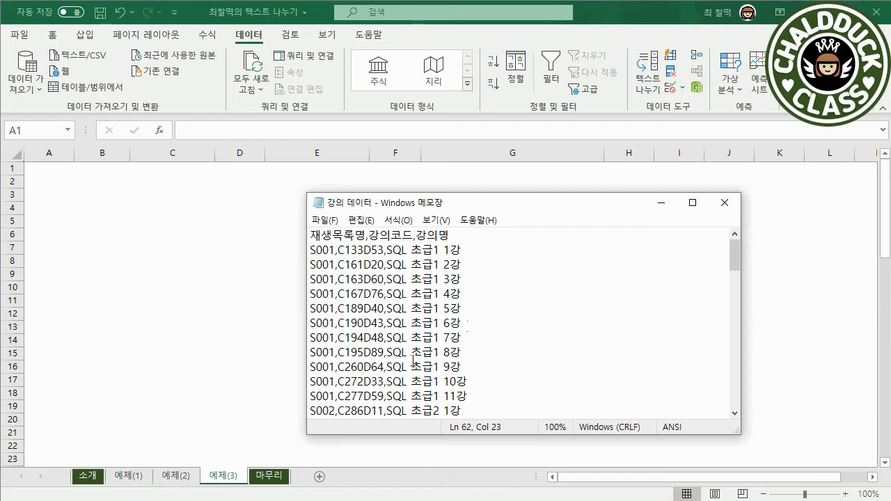
click(394, 308)
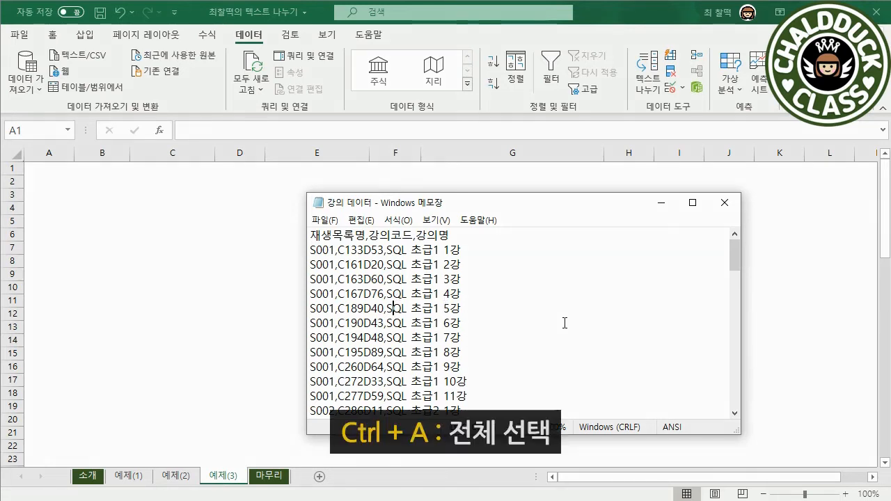
key(ctrl+a)
key(ctrl+c)
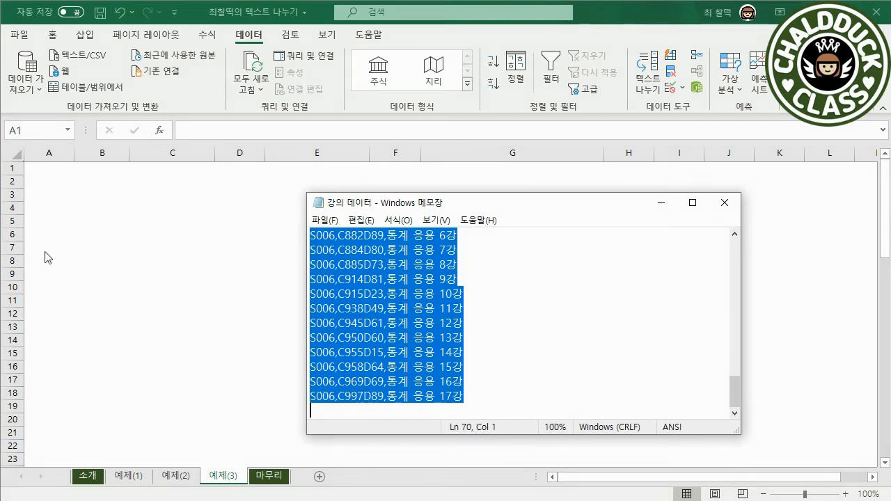
click(54, 168)
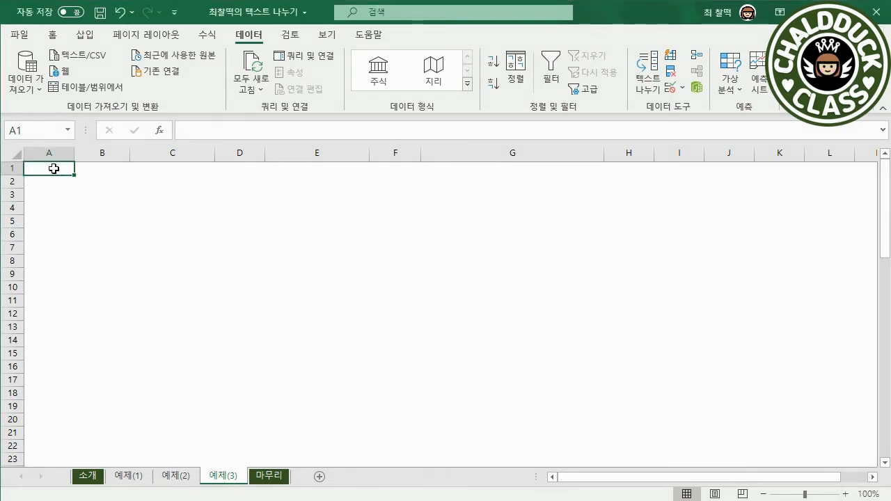
key(ctrl+v)
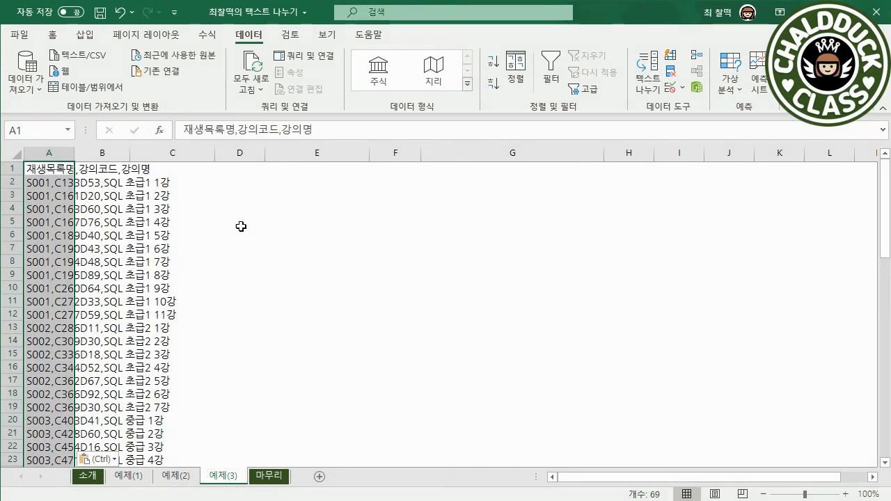
Split column A with Text to Columns using the comma as the only delimiter, keeping every column in General format
click(55, 154)
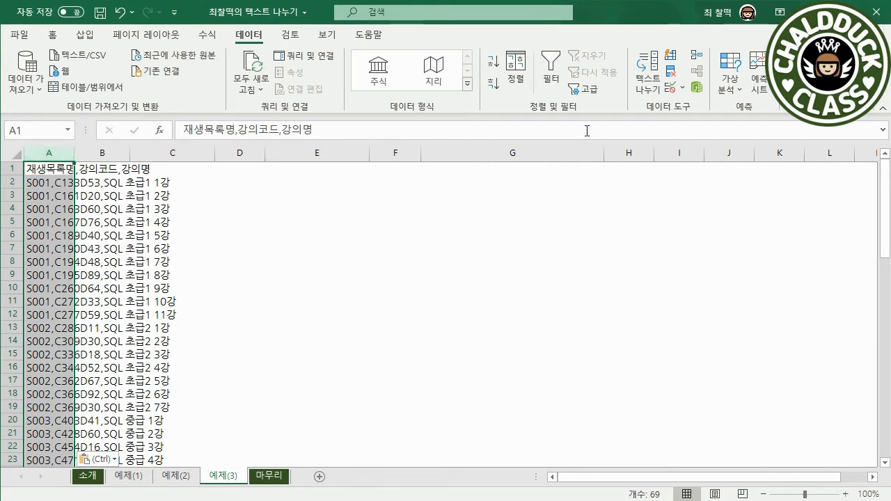
click(642, 96)
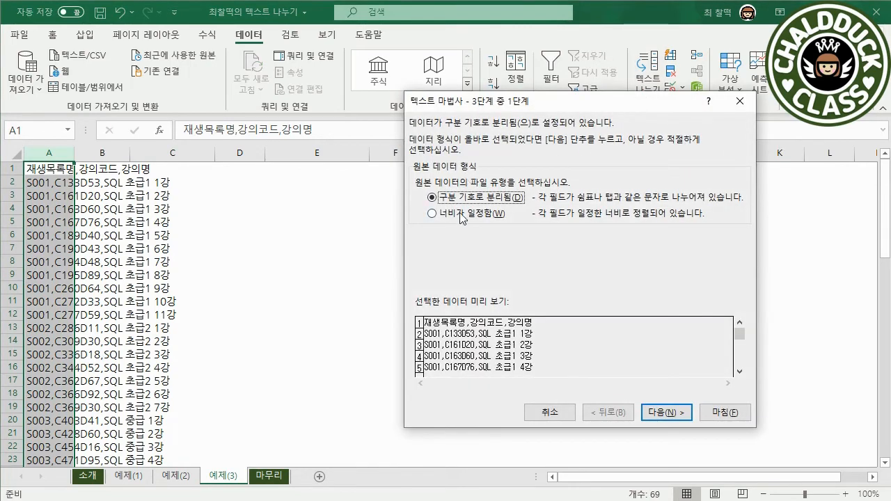
click(660, 414)
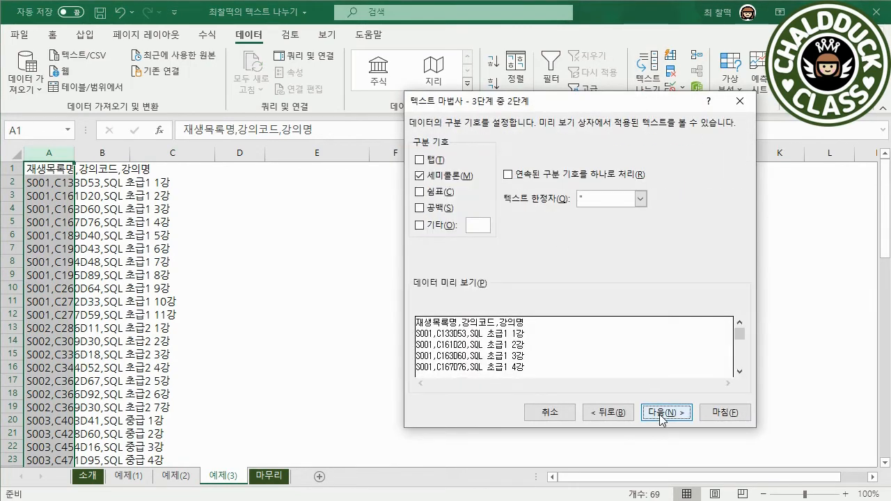
click(439, 195)
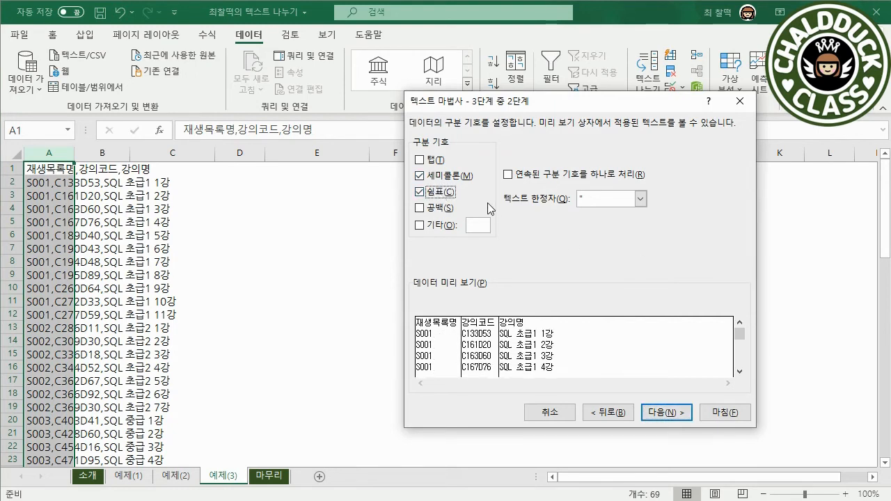
click(449, 176)
click(672, 412)
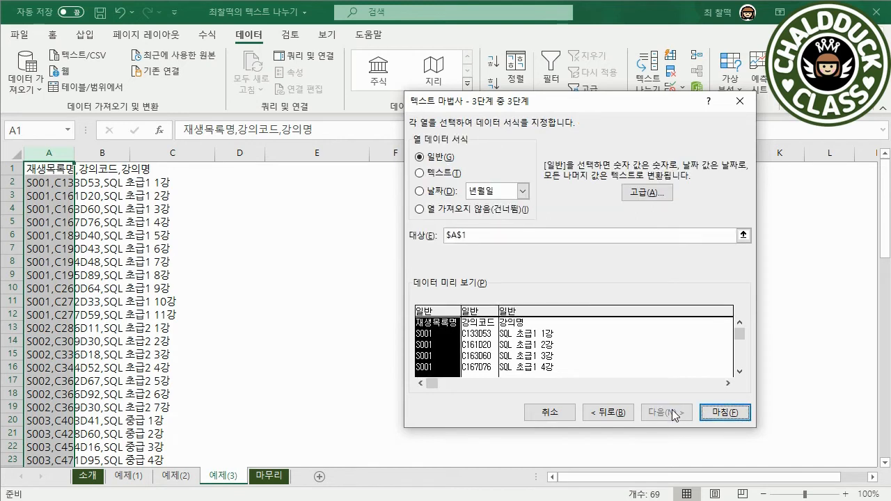
click(704, 414)
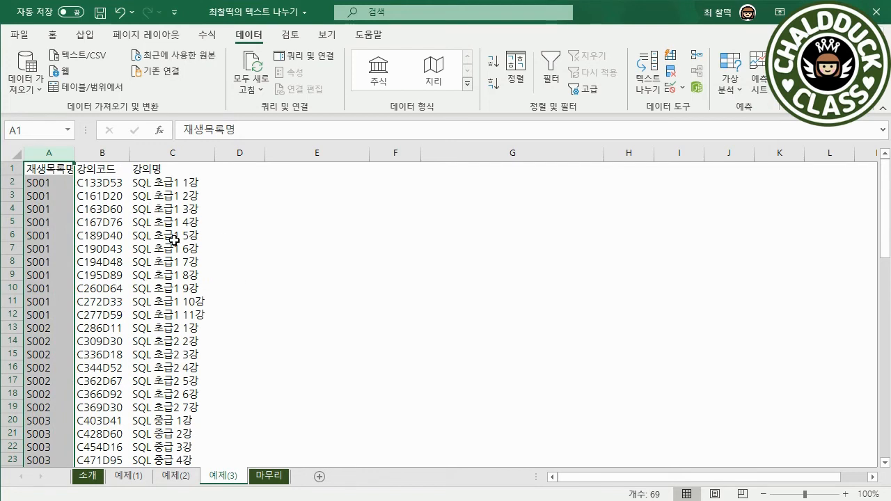
Copy the whole sentence from the 간단한 문장 Notepad file and paste it into cell E4 of the 예제(3) sheet
drag(698, 500, 708, 204)
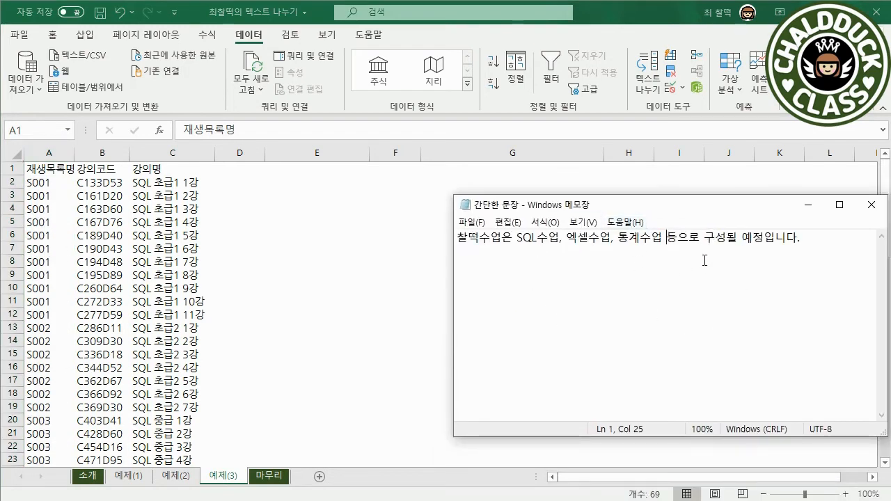
click(768, 257)
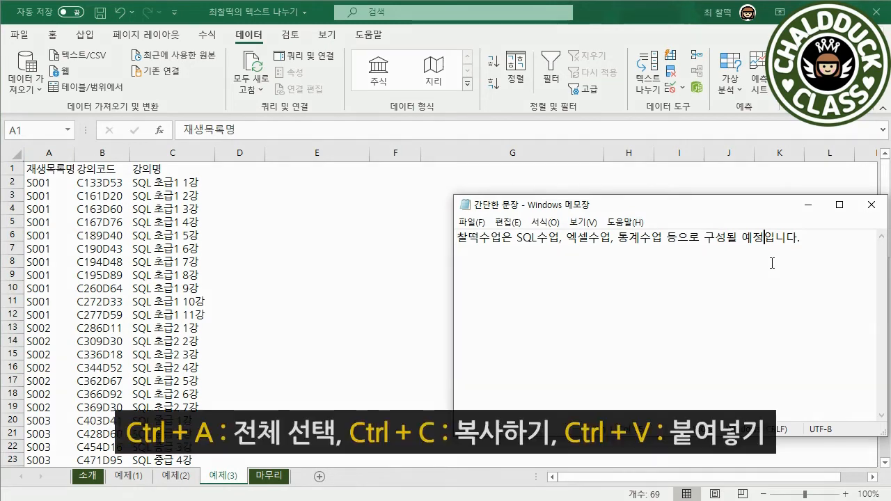
key(ctrl+a)
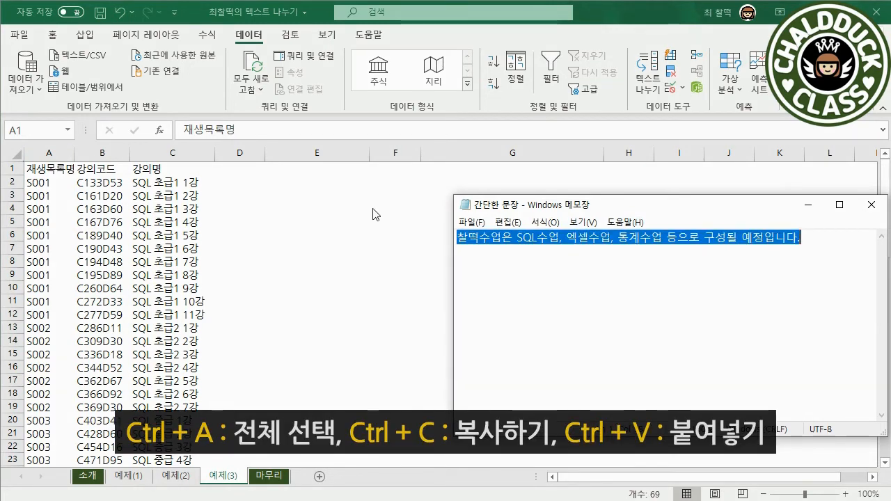
click(342, 207)
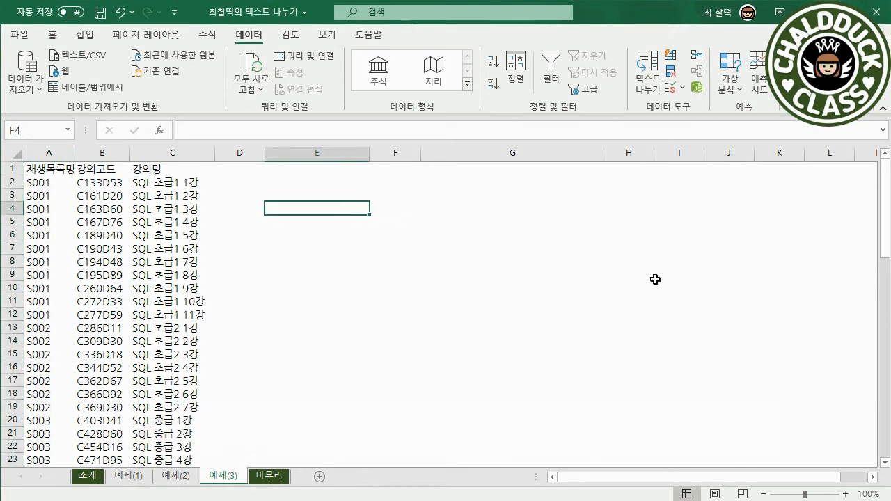
text(찰떡수업은 SQL수업	엑셀수업	통계수업 등으로 구성될 예정입니다.)
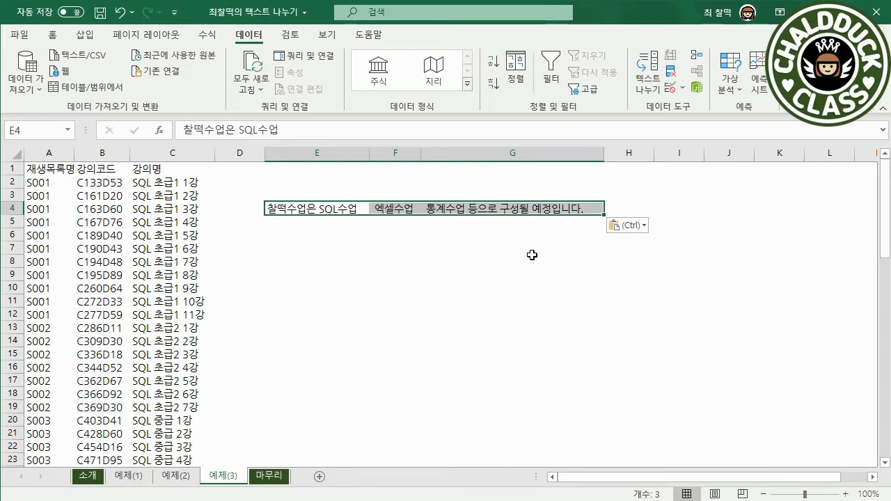
Run Text to Columns on cell E4 with Tab instead of comma as the only delimiter, in General format
click(342, 209)
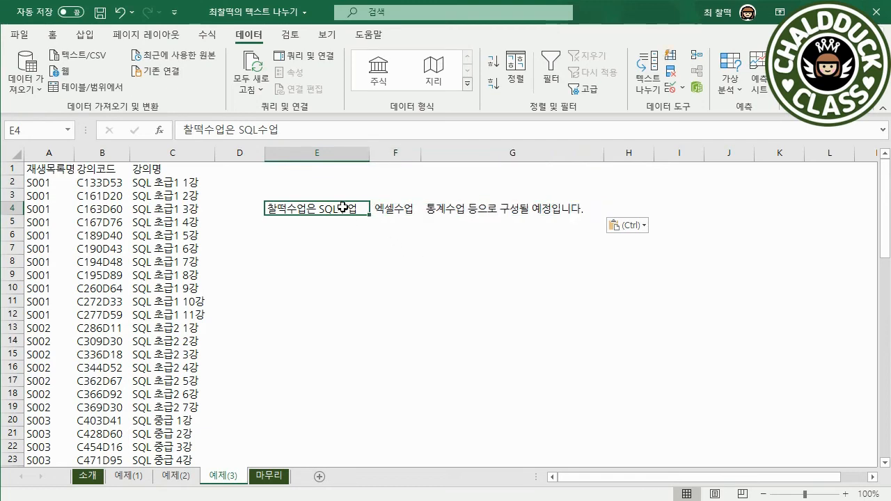
click(653, 82)
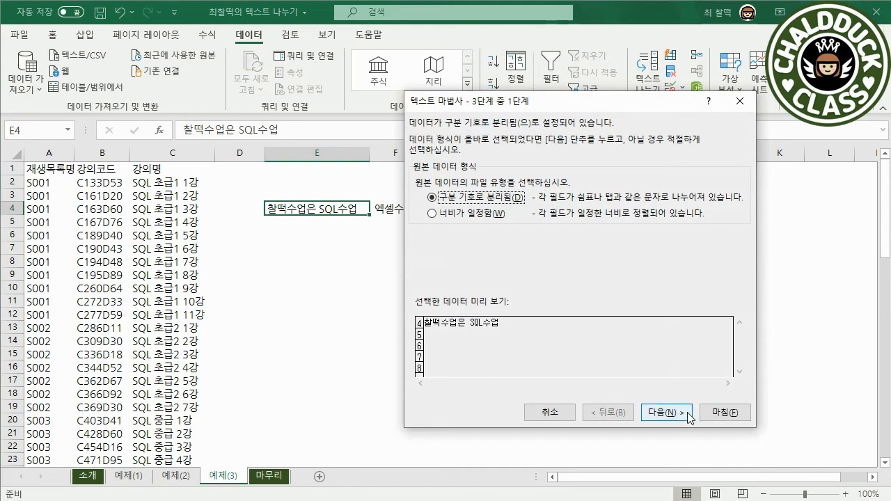
click(686, 415)
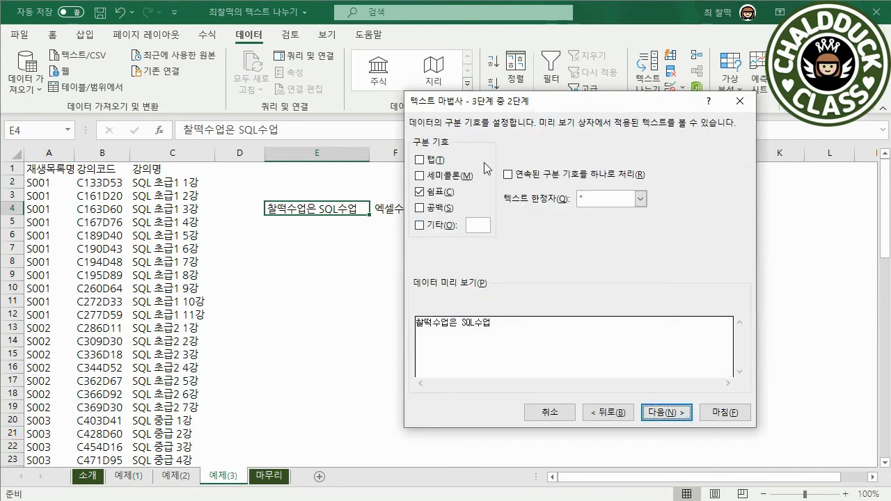
click(437, 160)
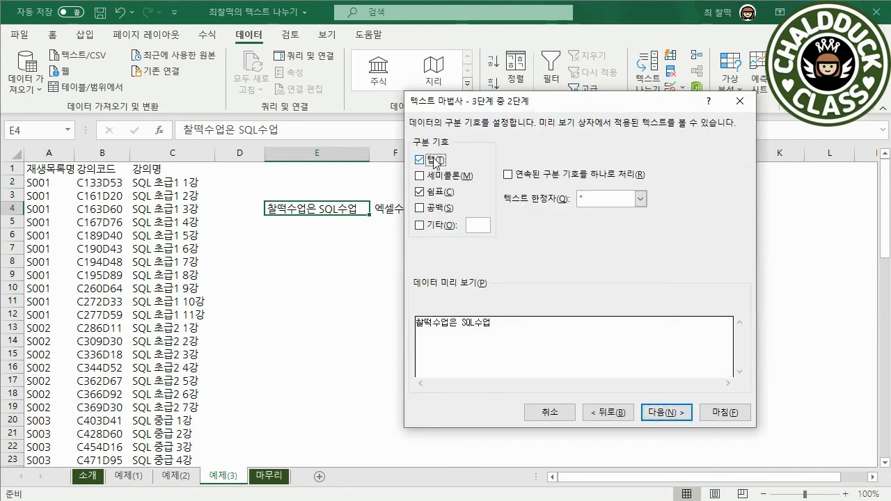
click(454, 194)
click(675, 412)
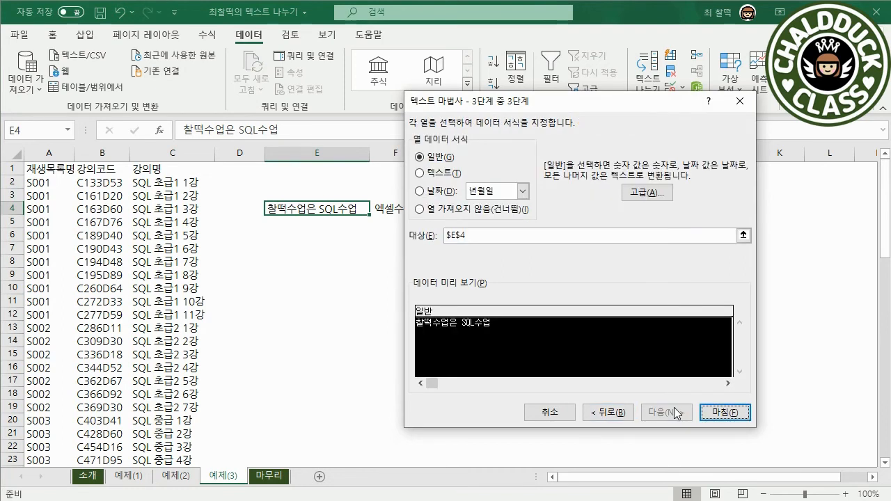
click(737, 413)
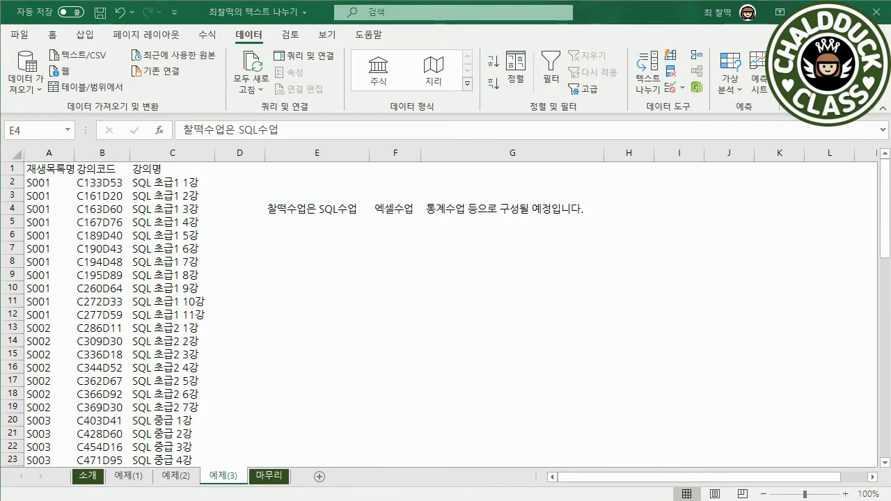
Copy the sentence from the 간단한 문장 Notepad file again and paste it into cell E8 of the 예제(3) sheet
key(alt+Tab)
drag(625, 205, 582, 237)
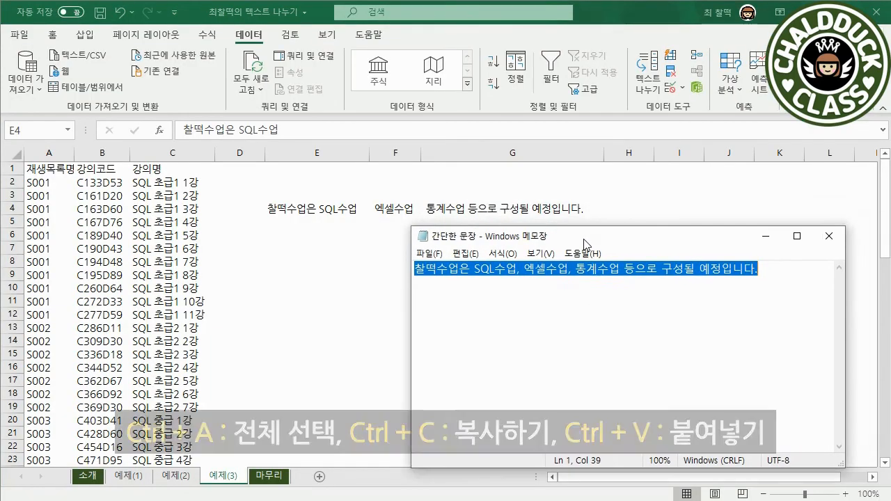
click(591, 285)
key(ctrl+a)
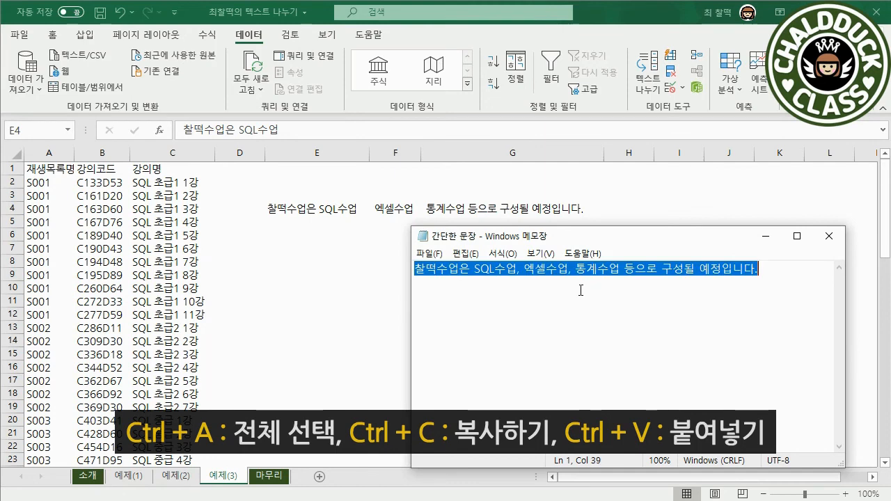
key(ctrl+c)
key(alt+Tab)
click(320, 262)
key(ctrl+v)
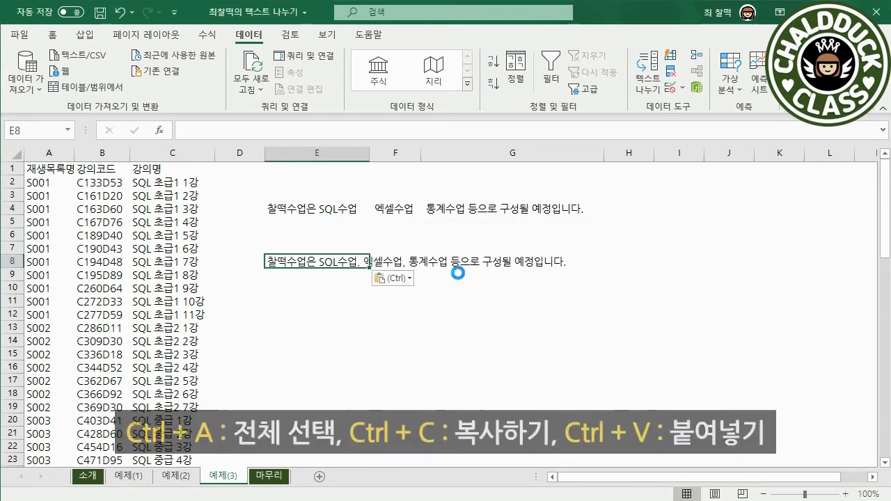